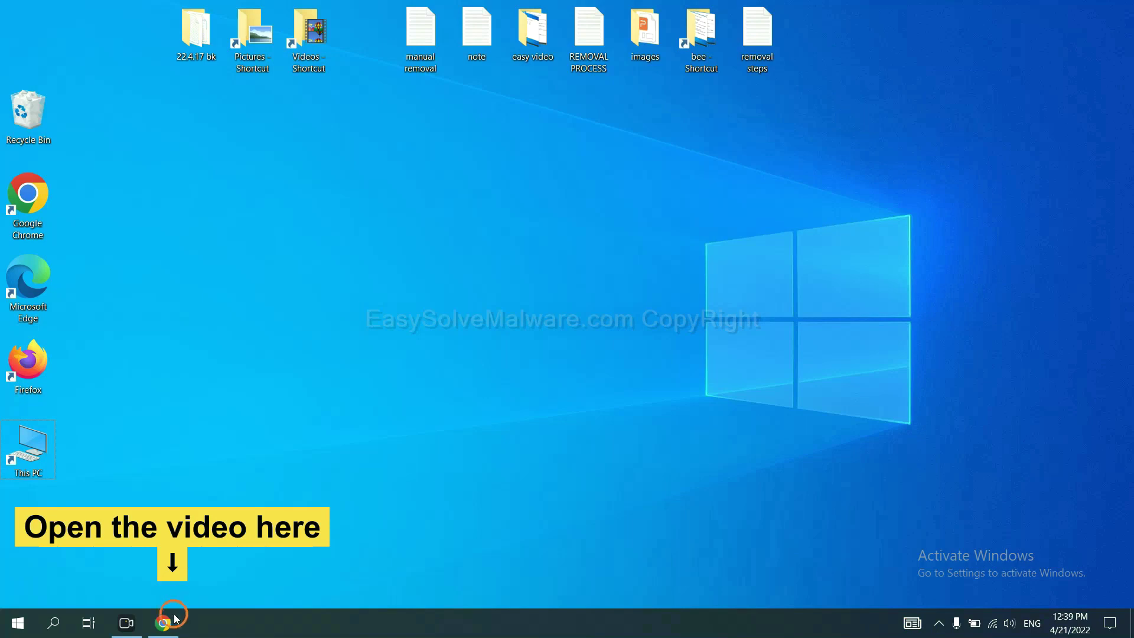
- Open the easysolvemalware.com removal guide linked in the tutorial video's description
left_click(165, 622)
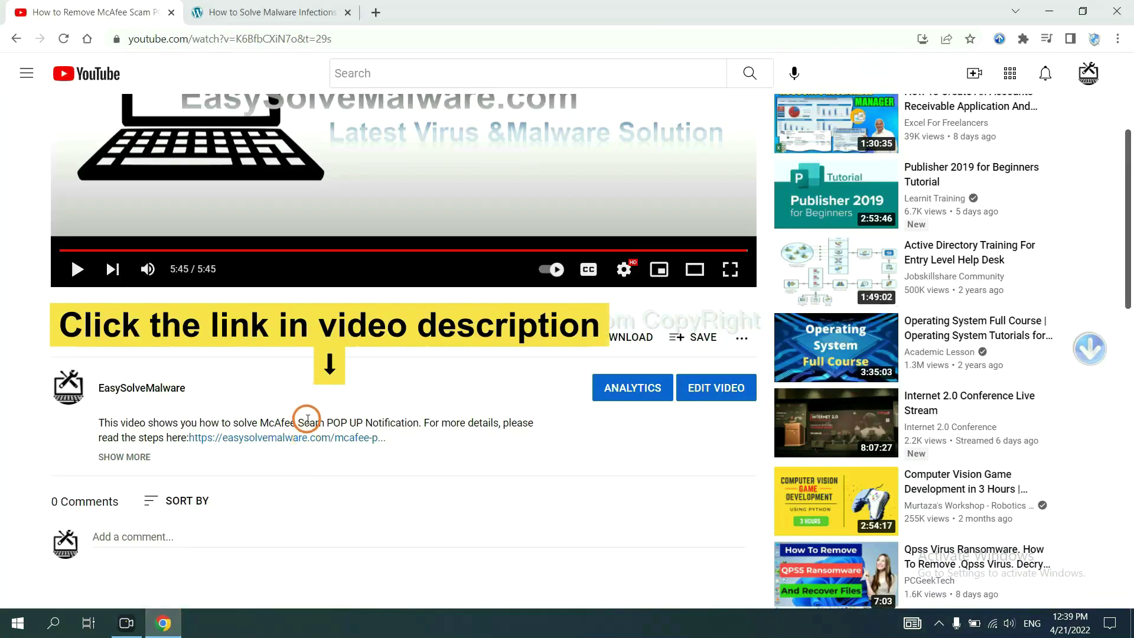
left_click(313, 440)
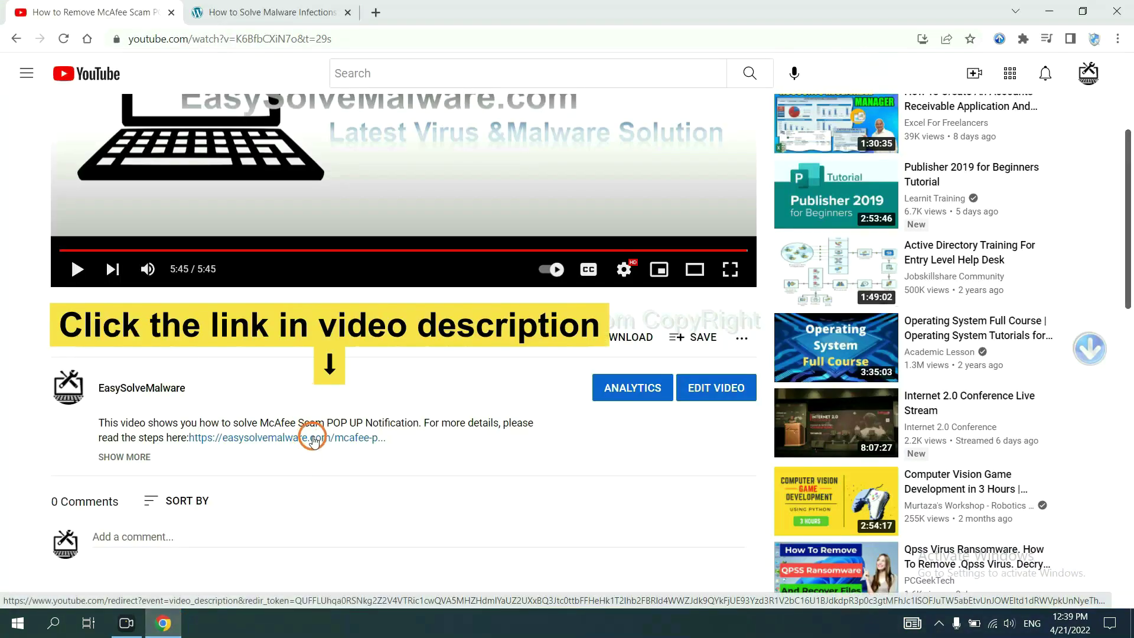
left_click(283, 12)
scroll(1122, 293, "down", 4)
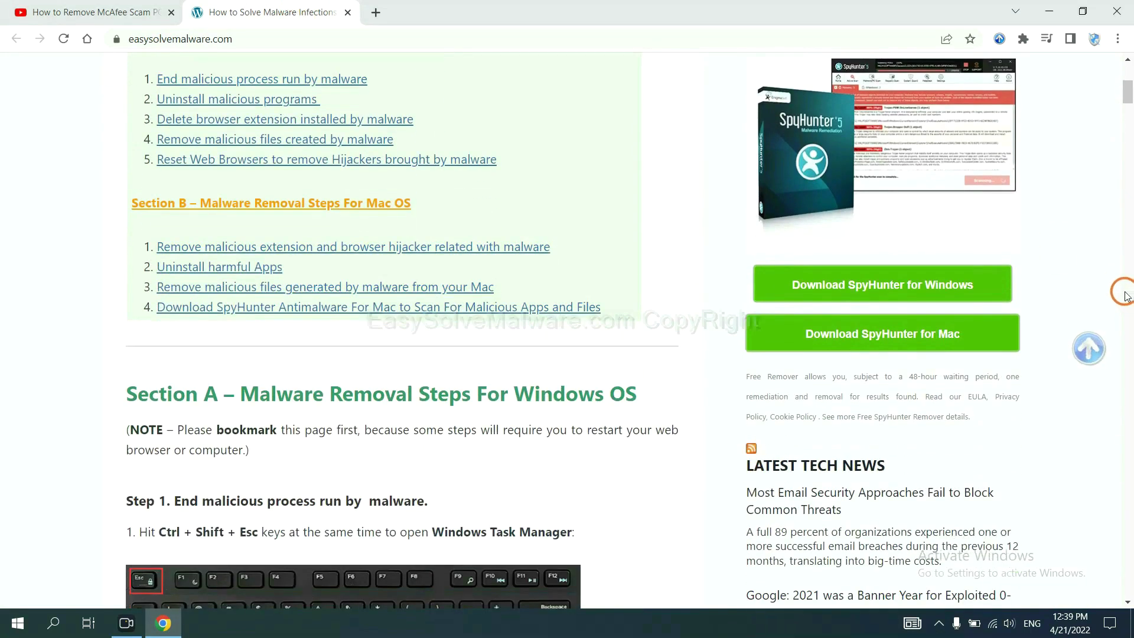
- Download the SpyHunter installer for Windows and run SpyHunter-Installer.exe
left_click(963, 283)
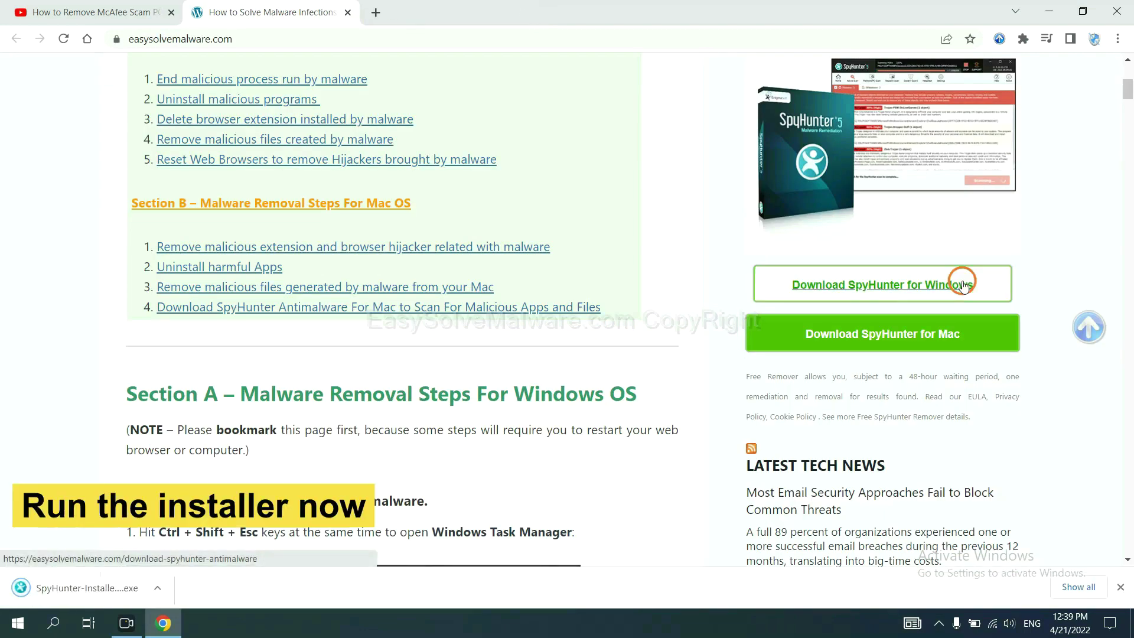
left_click(72, 589)
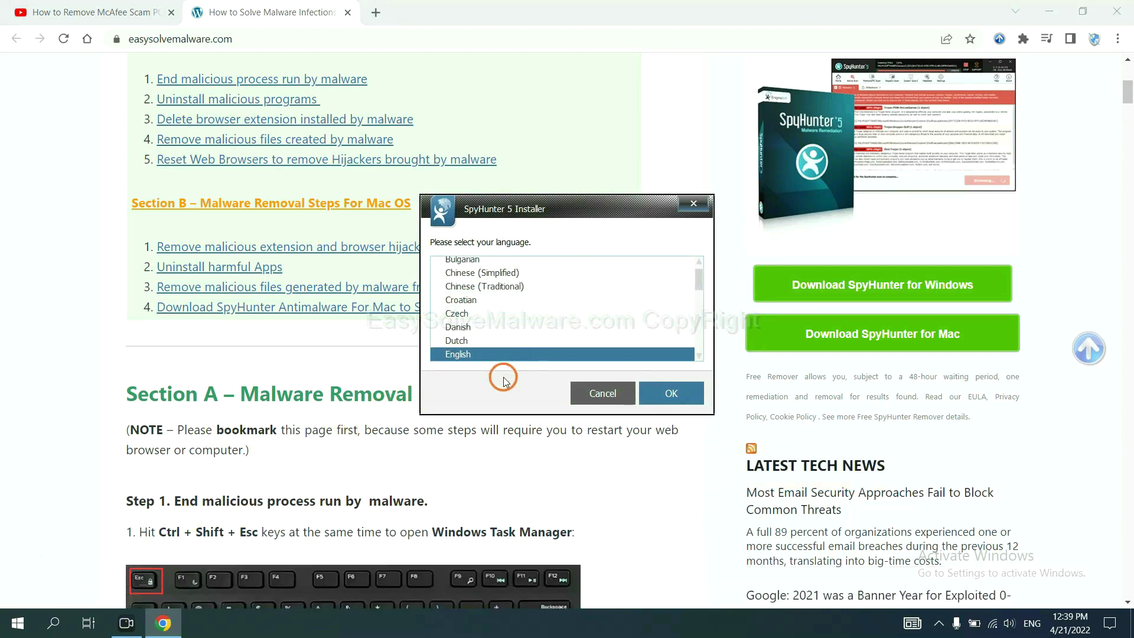
- Install SpyHunter 5 in English, accepting the EULA and Privacy Policy
left_click(655, 390)
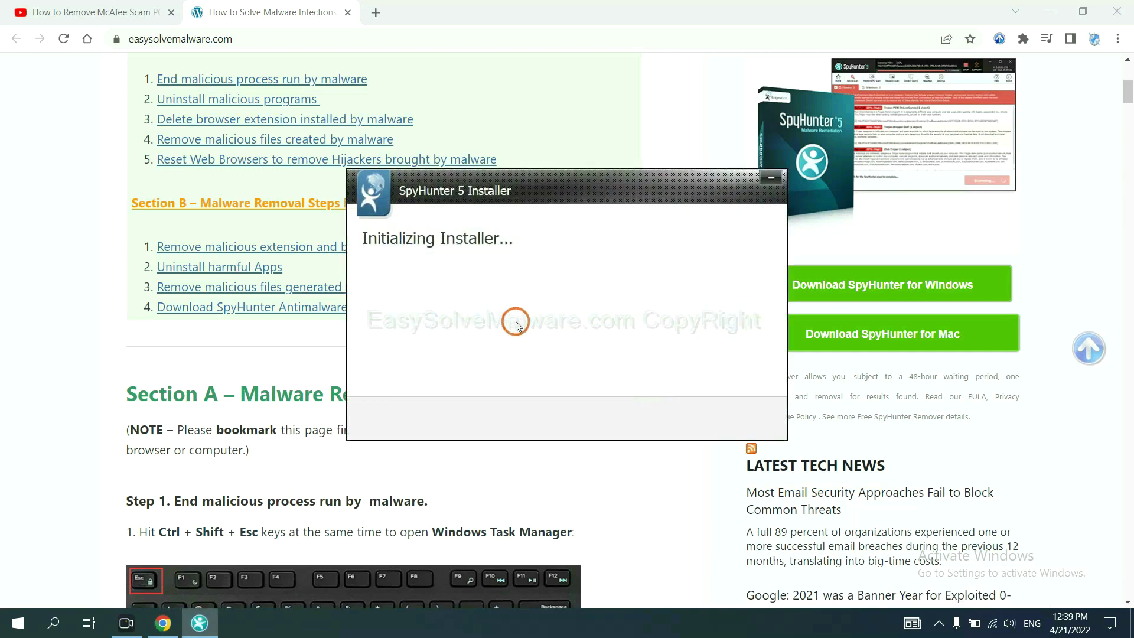
left_click(465, 325)
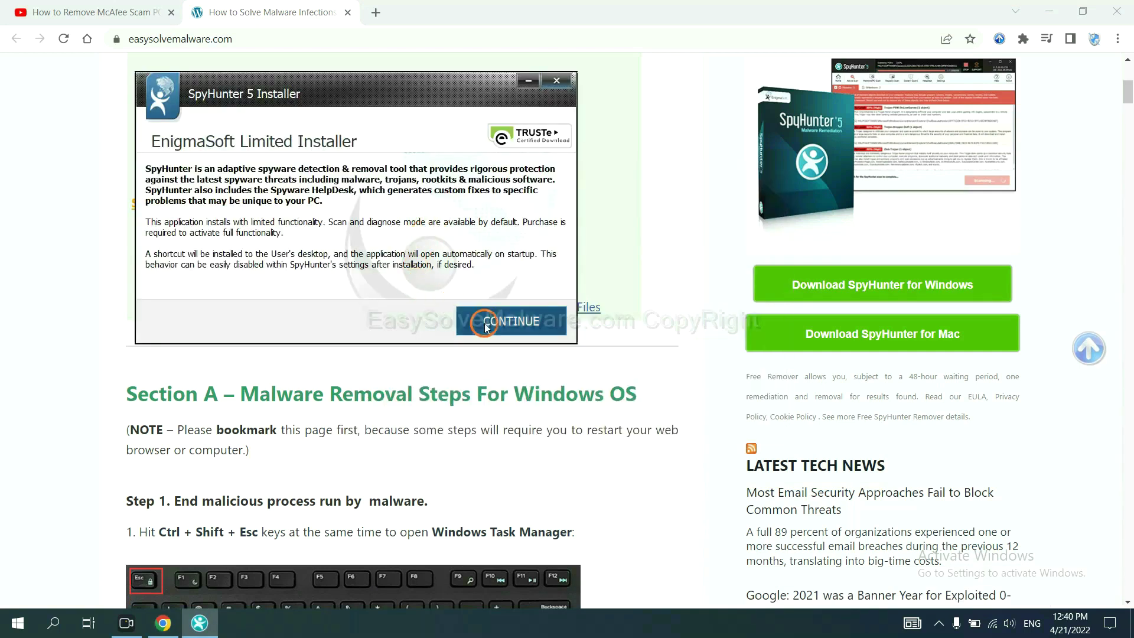
left_click(365, 284)
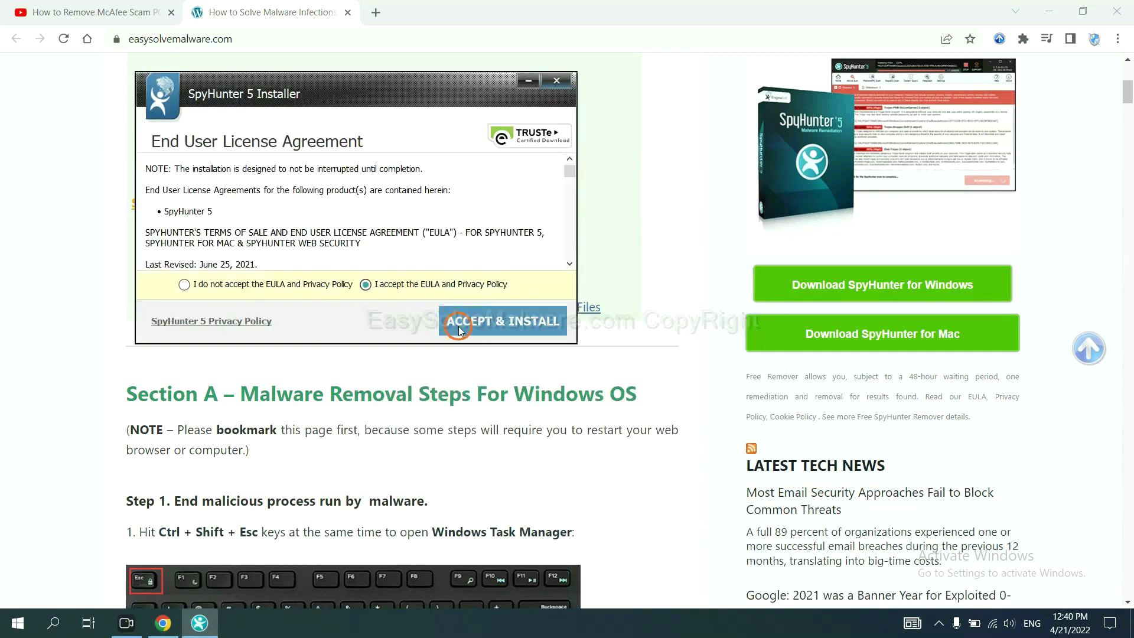
left_click(461, 326)
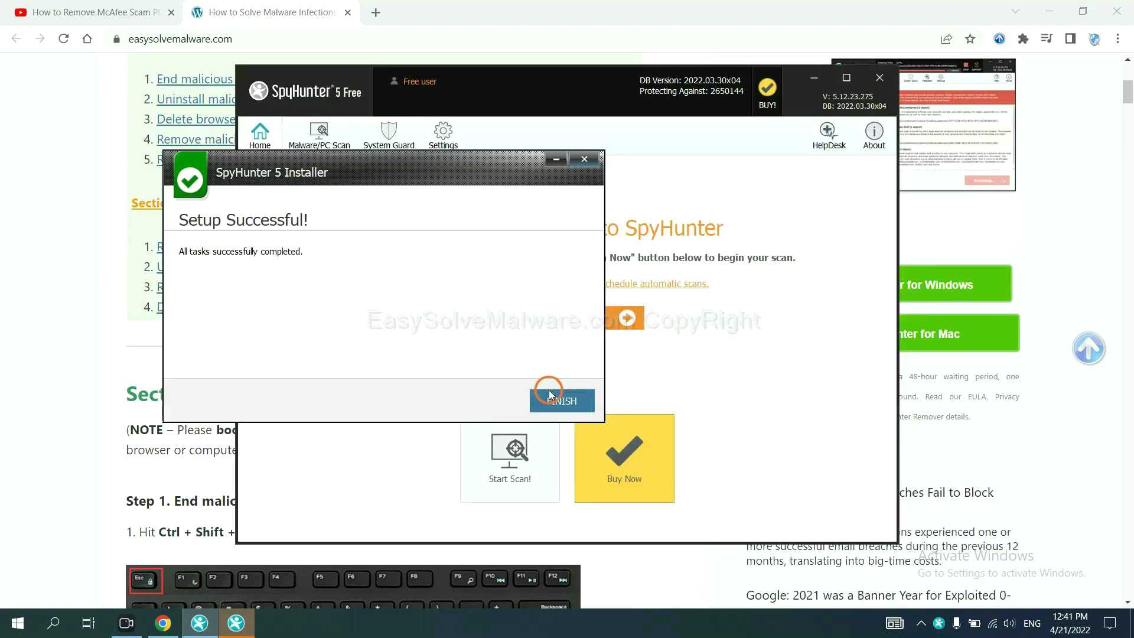
left_click(562, 398)
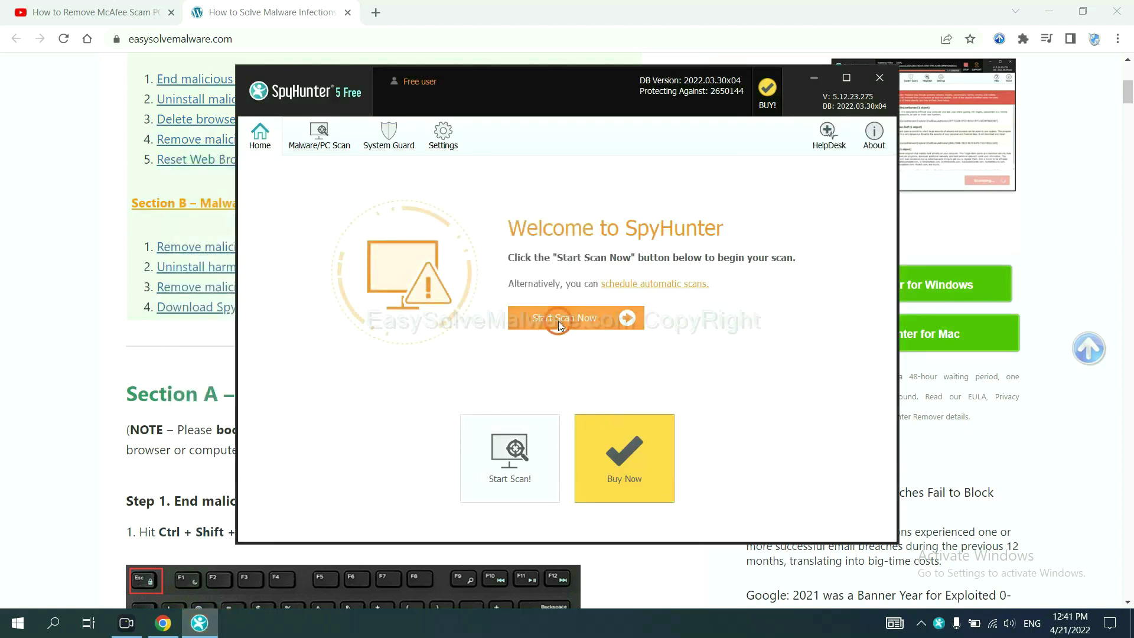
- Run a SpyHunter malware scan and continue past the Unknown Objects results
left_click(559, 322)
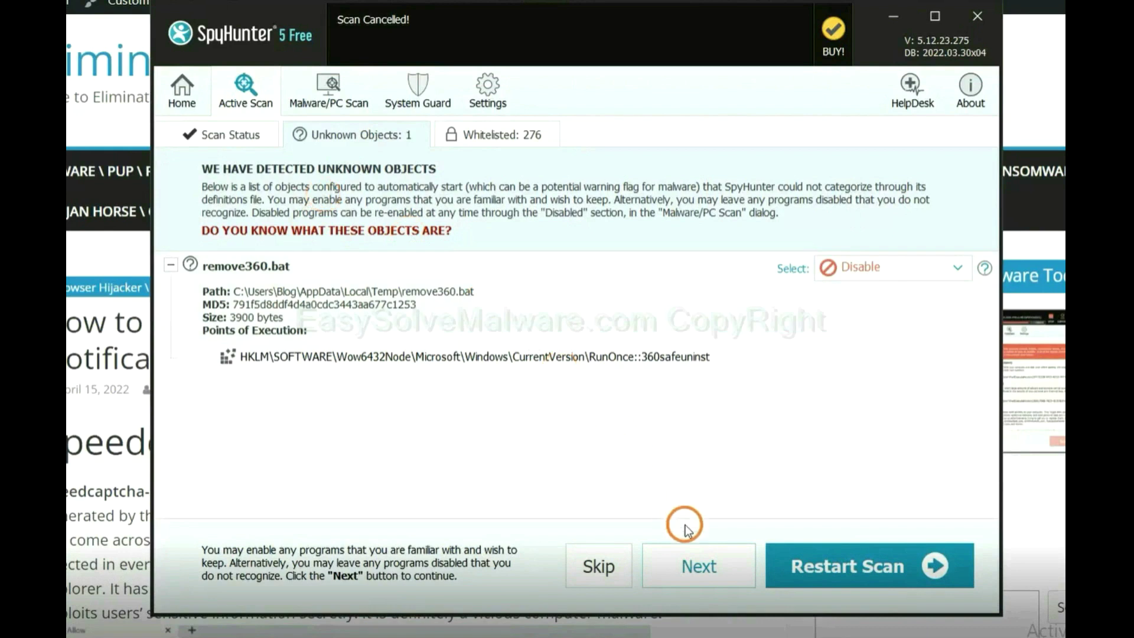
left_click(698, 566)
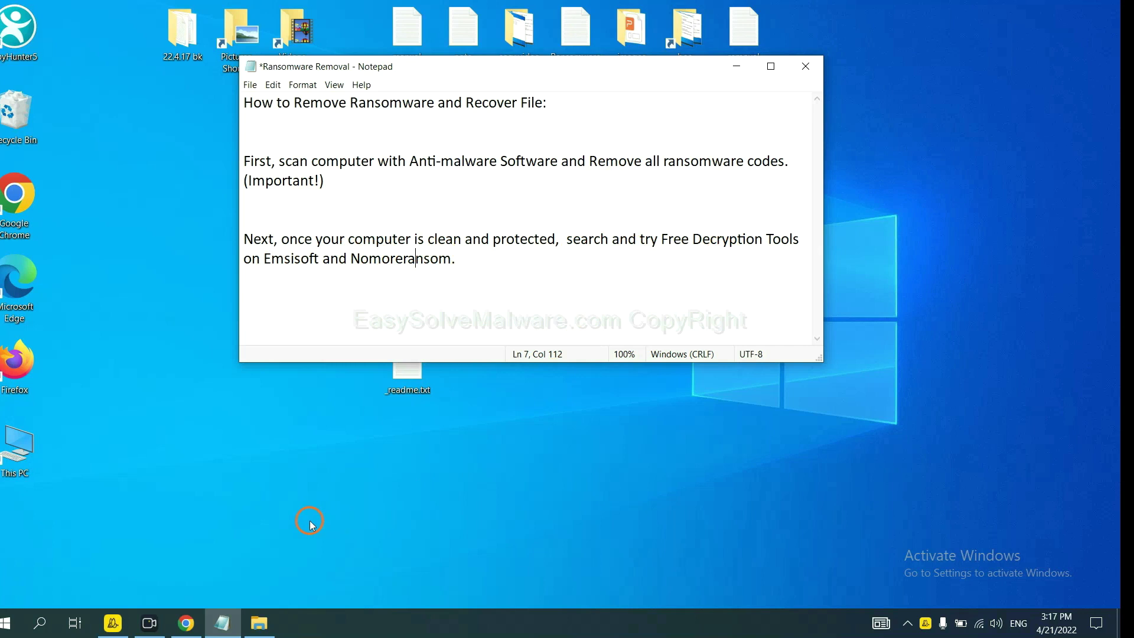
- Open the emsisoft.com/ransomware-decryption-tools/ link from Step 4 of the jhdd guide
left_click(185, 622)
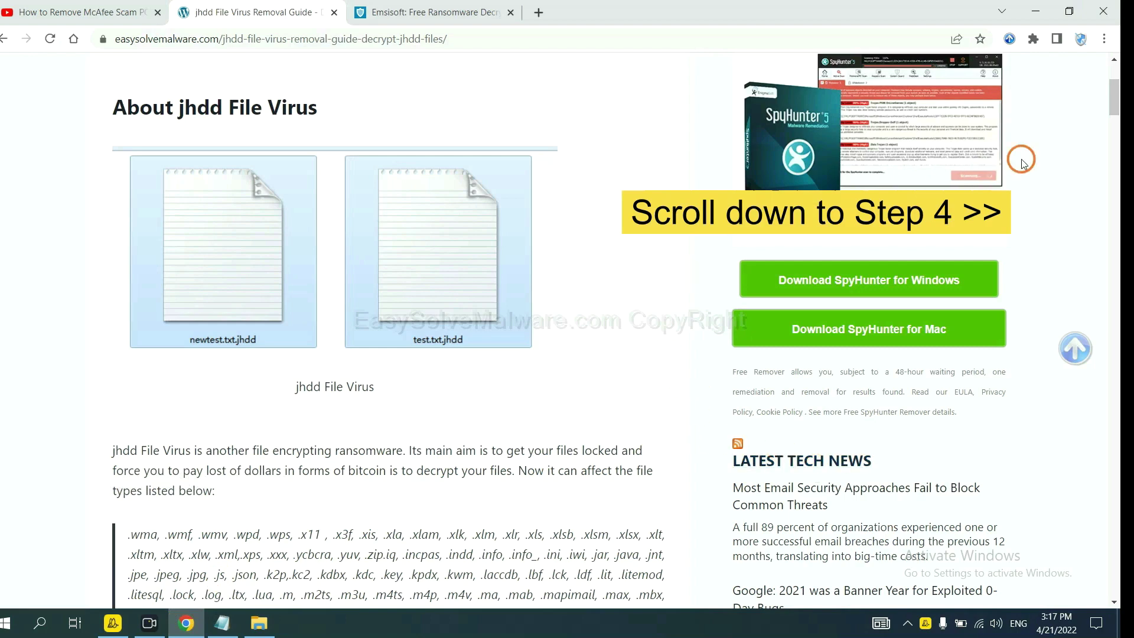
left_click_drag(1101, 106, 1104, 507)
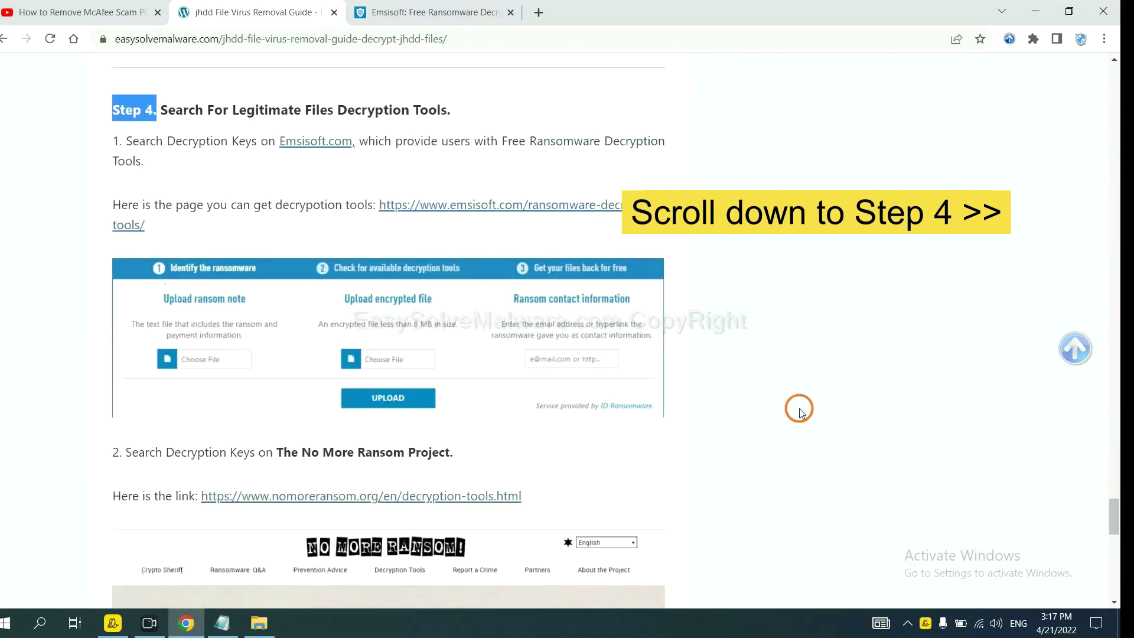
left_click(330, 93)
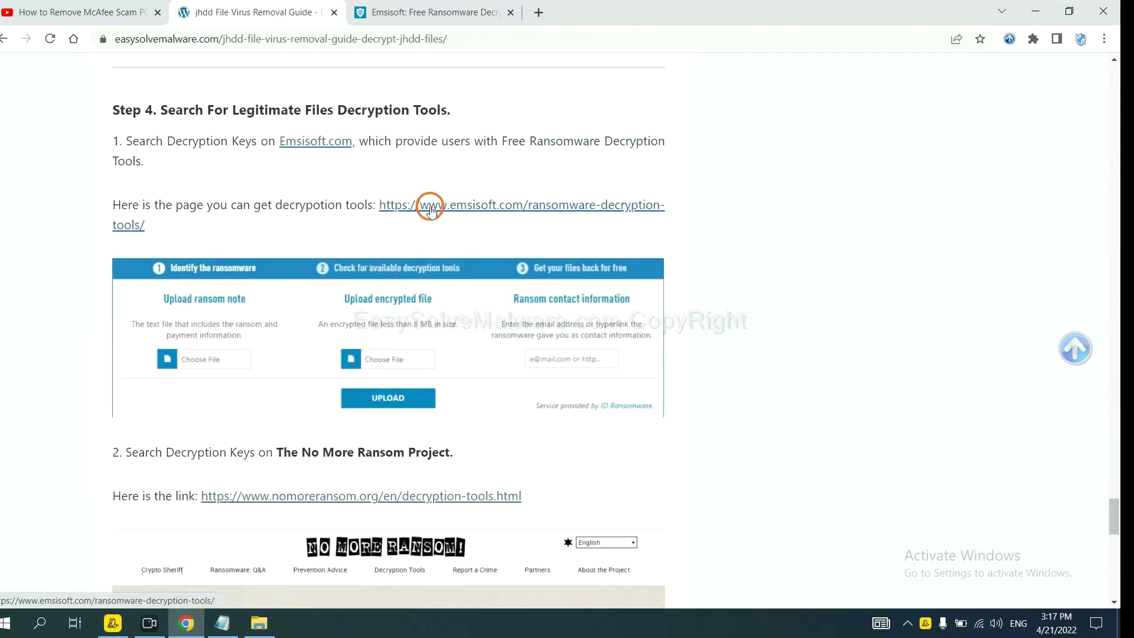
scroll(388, 226, "down", 3)
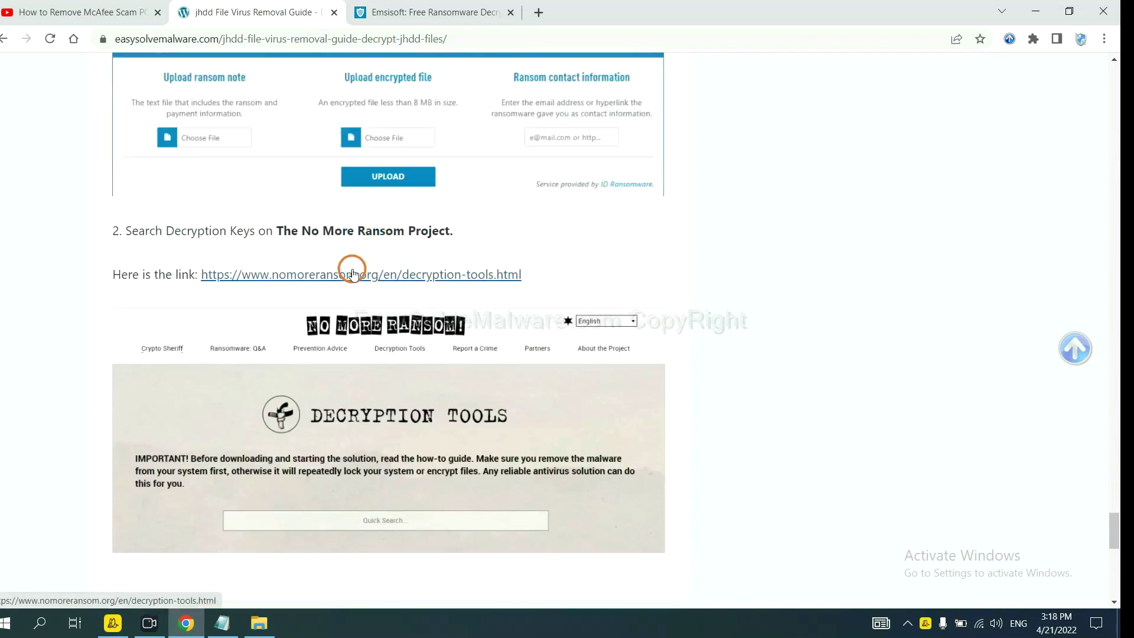
scroll(492, 275, "up", 2)
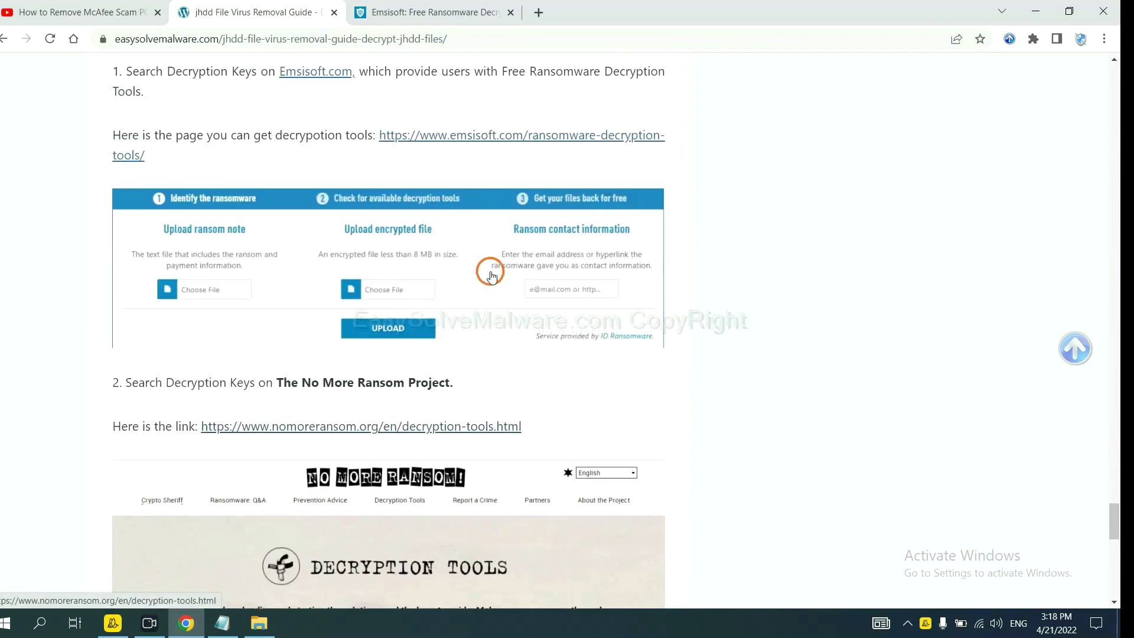
scroll(493, 275, "up", 2)
left_click(466, 281)
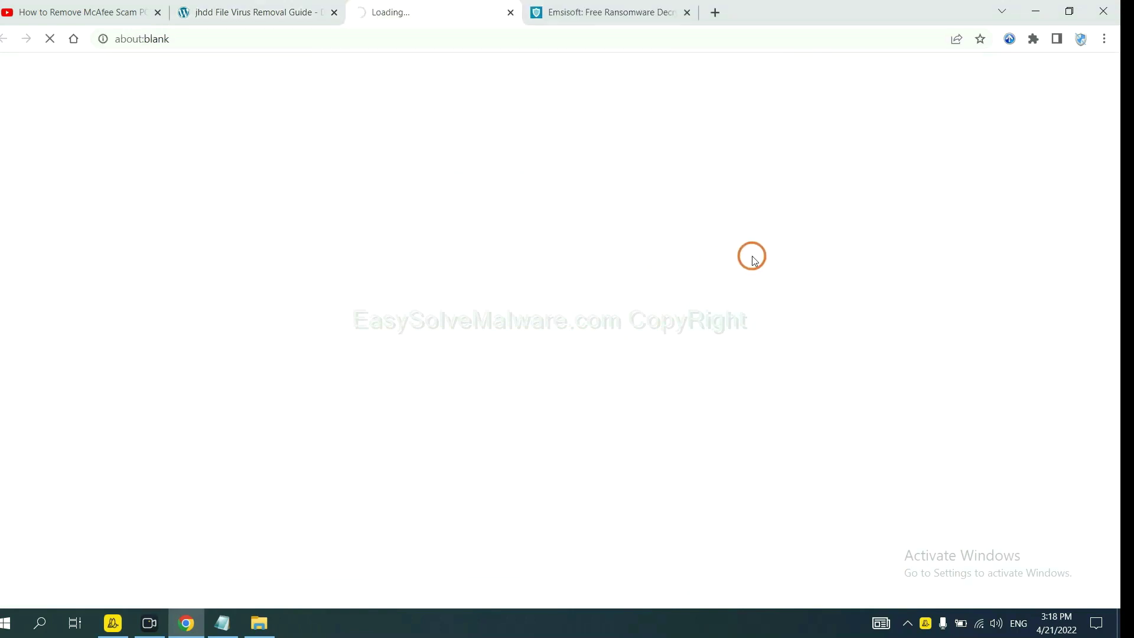
- Scroll the Emsisoft decryption tools page down to the Identify the ransomware upload panel
scroll(741, 253, "down", 1)
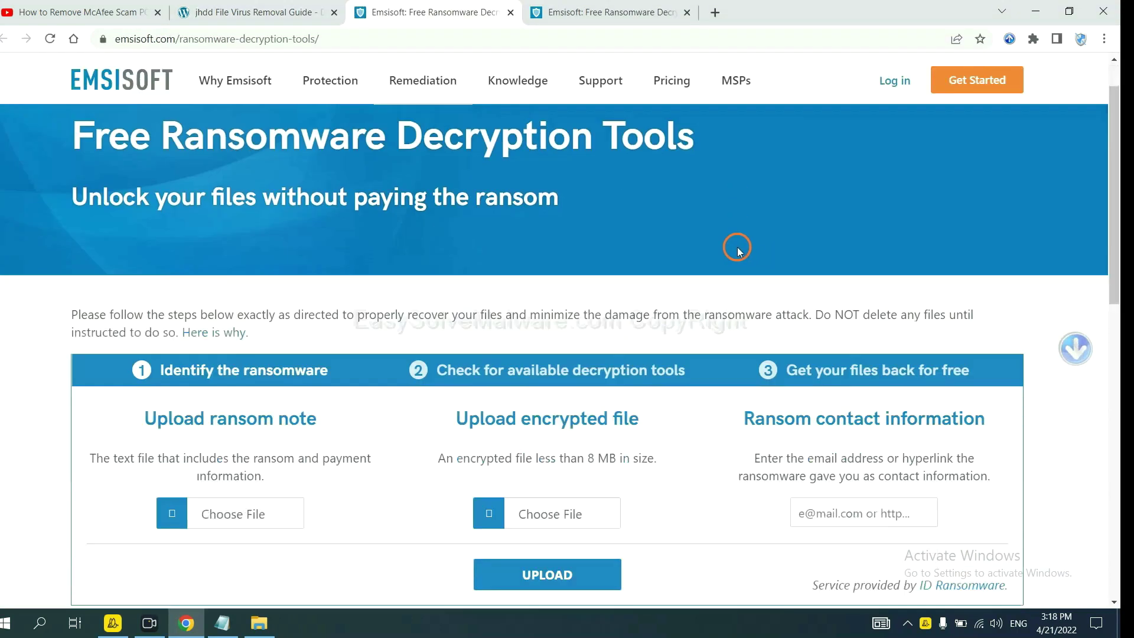
scroll(737, 250, "down", 3)
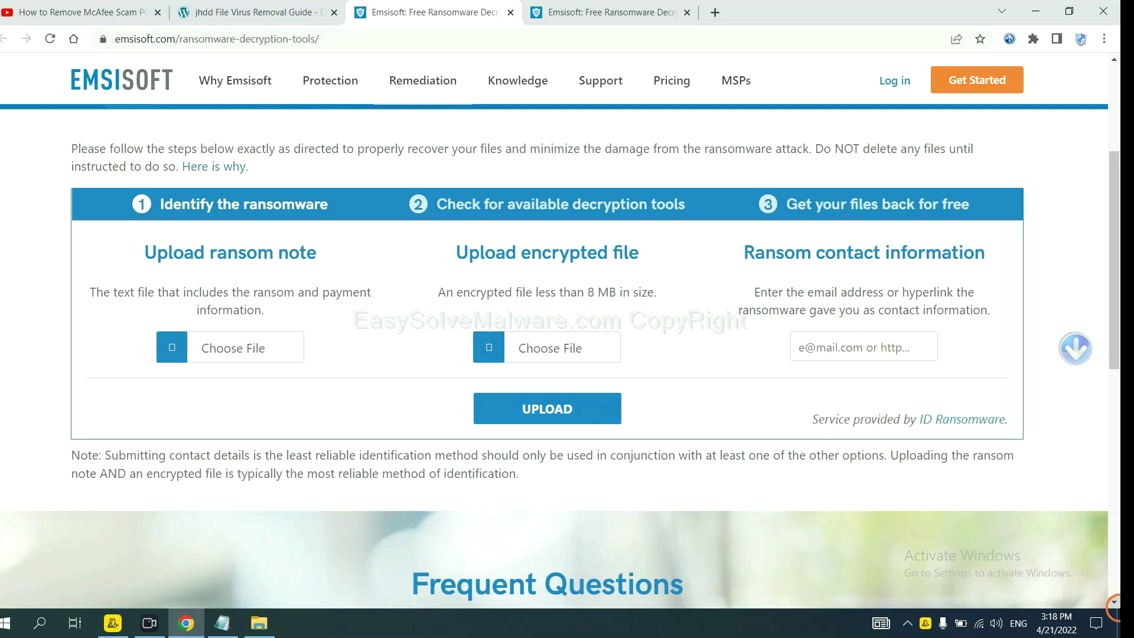
left_click(1117, 611)
- Copy the contact e-mail from _readme.txt into Emsisoft's Ransom contact information field and upload it
double_click(409, 360)
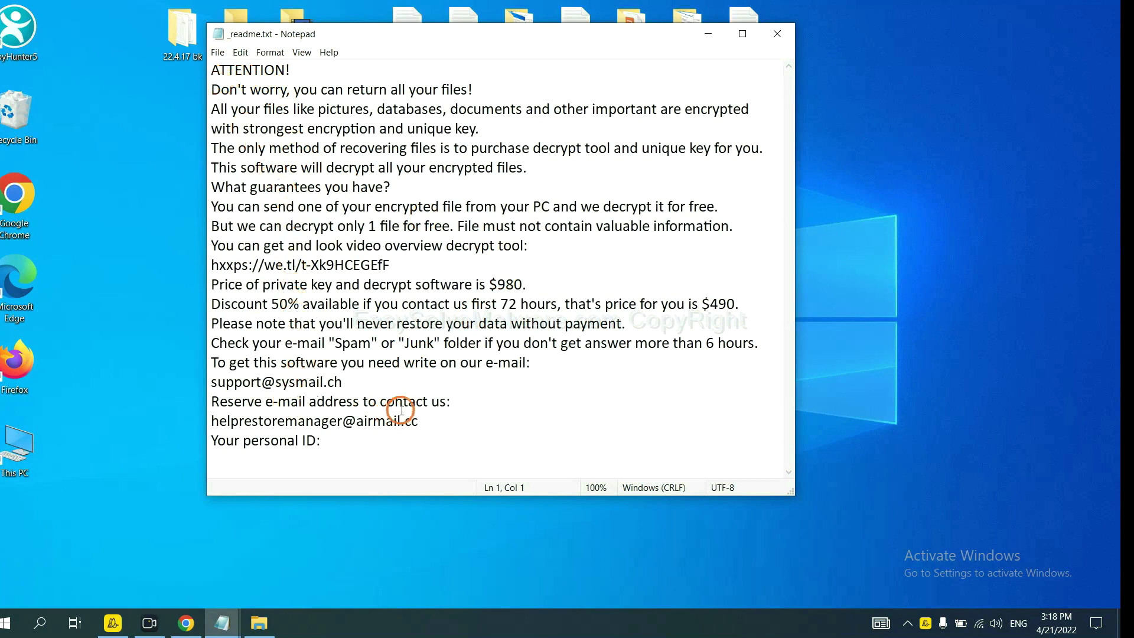
left_click_drag(344, 383, 184, 376)
key("ctrl+c")
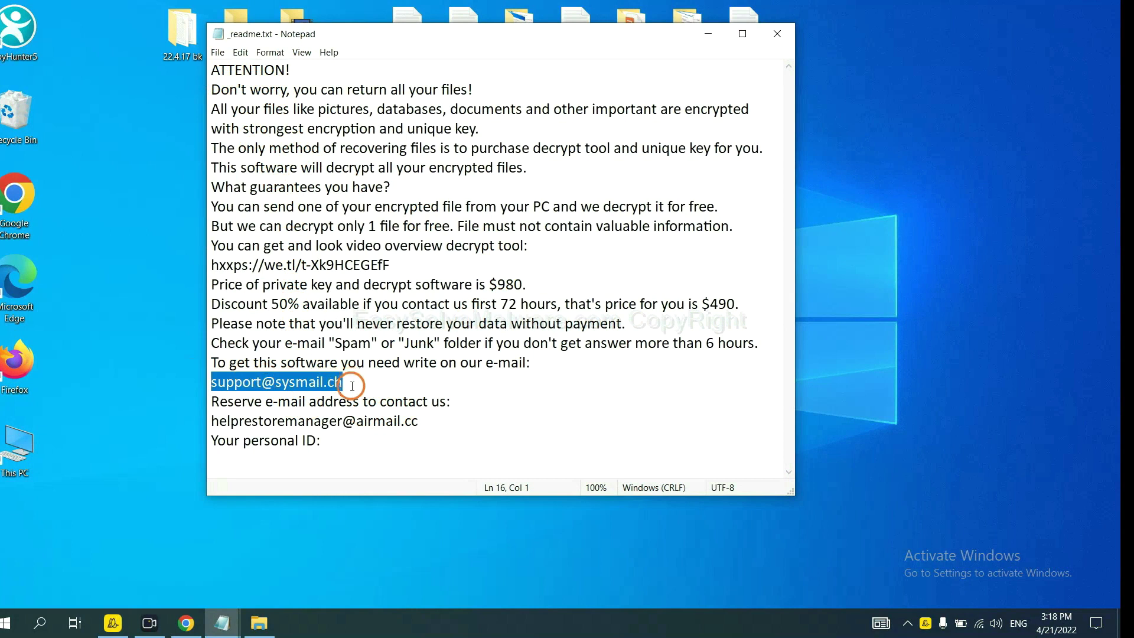
left_click(188, 621)
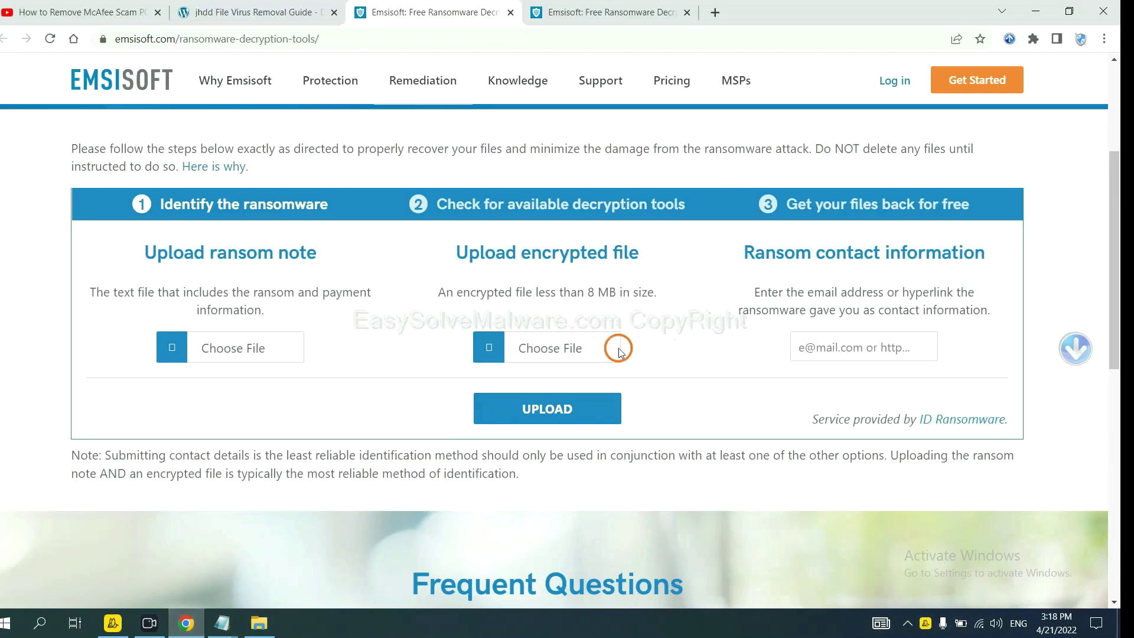
left_click(861, 348)
key("ctrl+v")
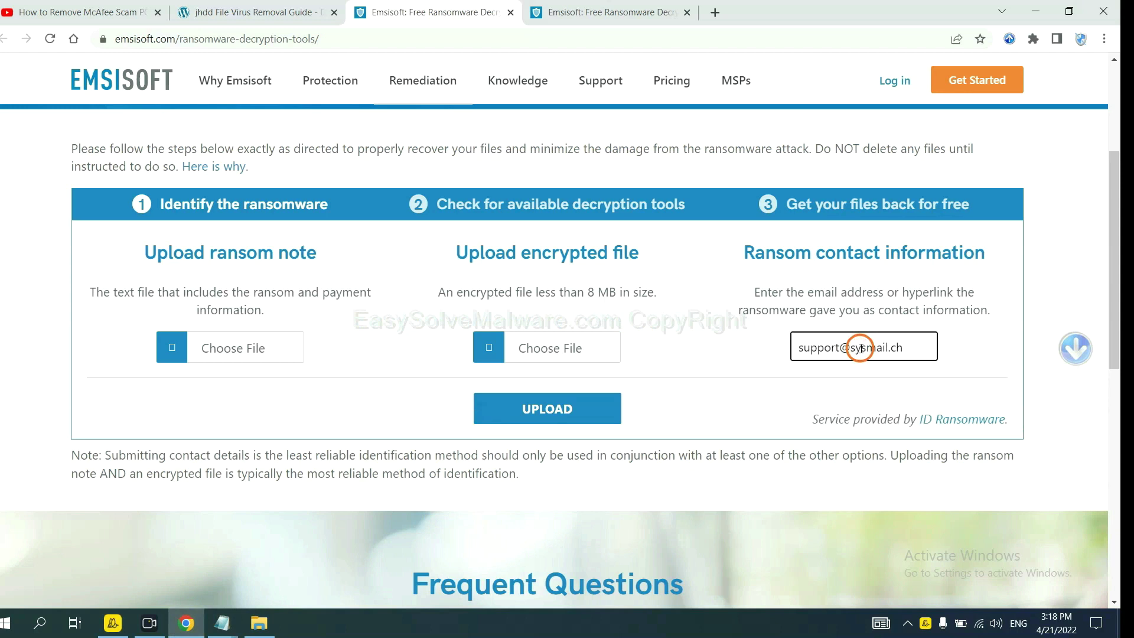
left_click(593, 407)
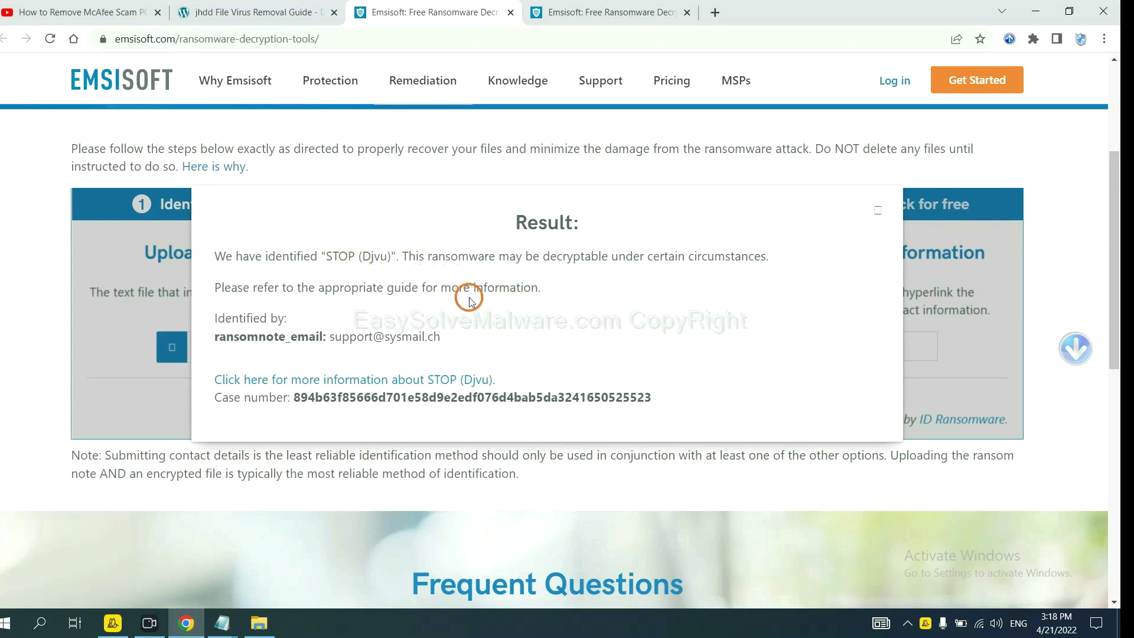
- Follow the STOP (Djvu) blog post to the Emsisoft Decryptor for STOP Djvu page
left_click(365, 384)
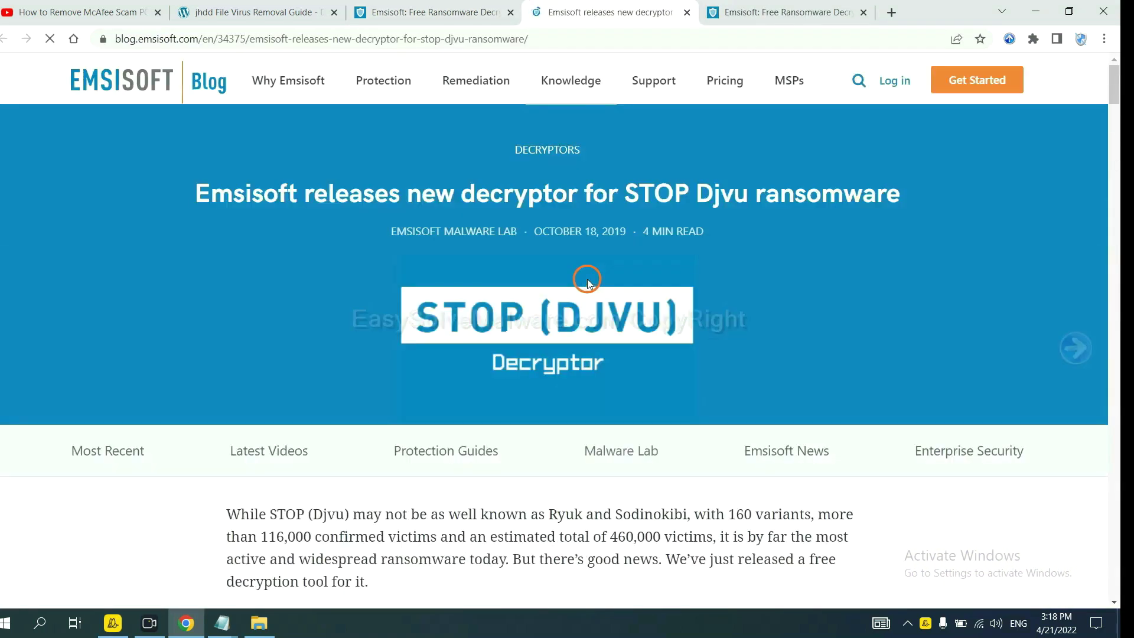
scroll(573, 255, "down", 5)
scroll(573, 255, "down", 12)
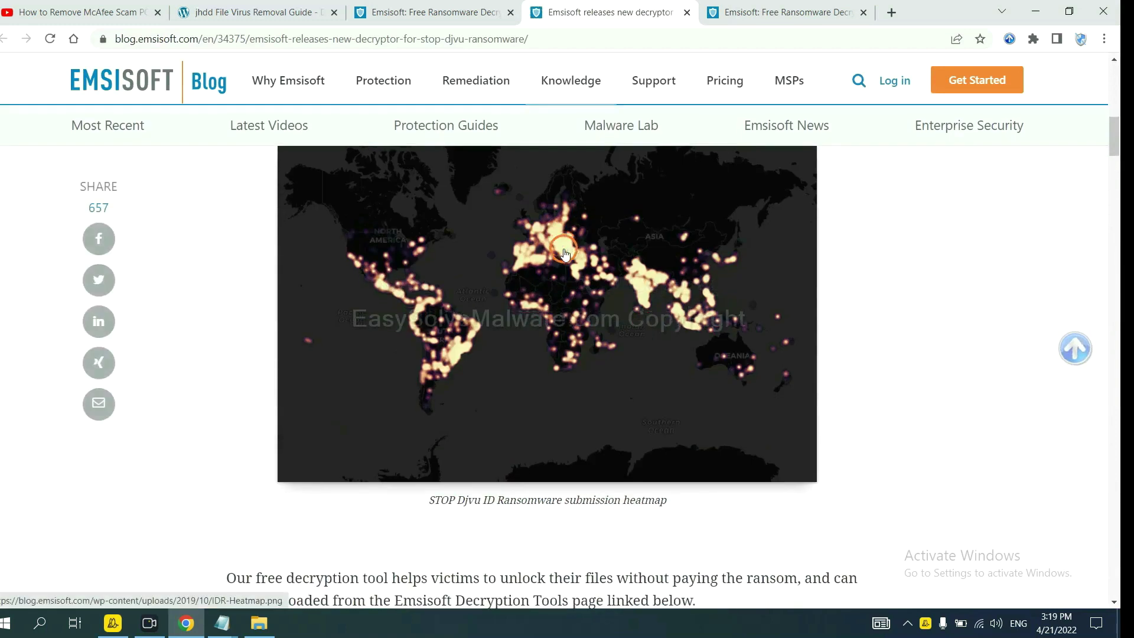
scroll(565, 249, "down", 11)
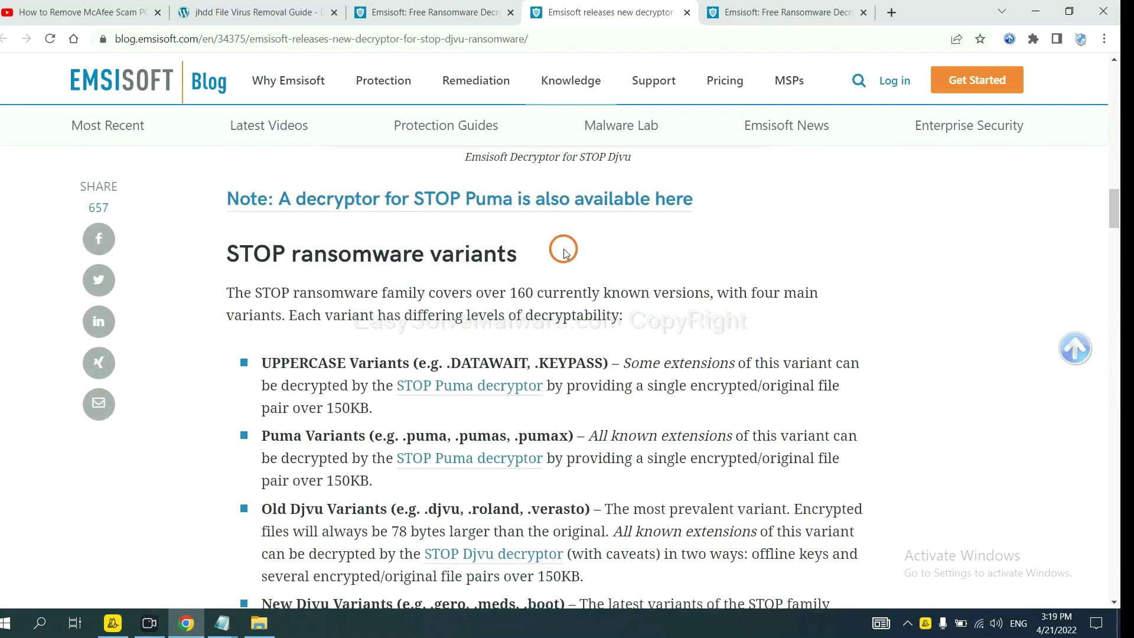
scroll(564, 251, "up", 3)
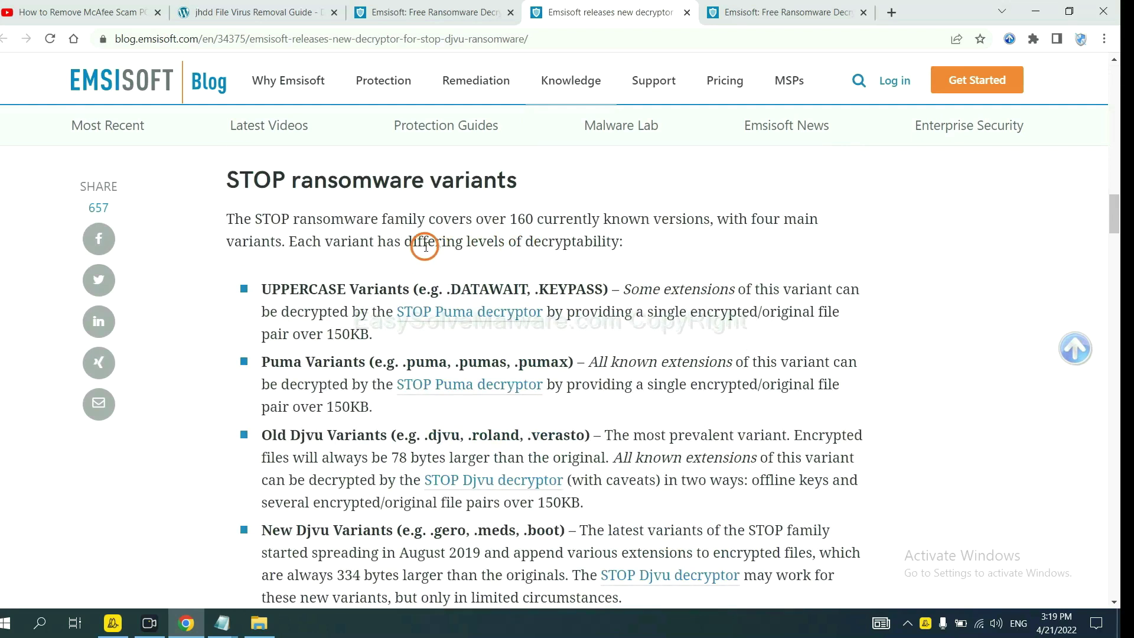
scroll(392, 254, "up", 1)
scroll(431, 296, "down", 4)
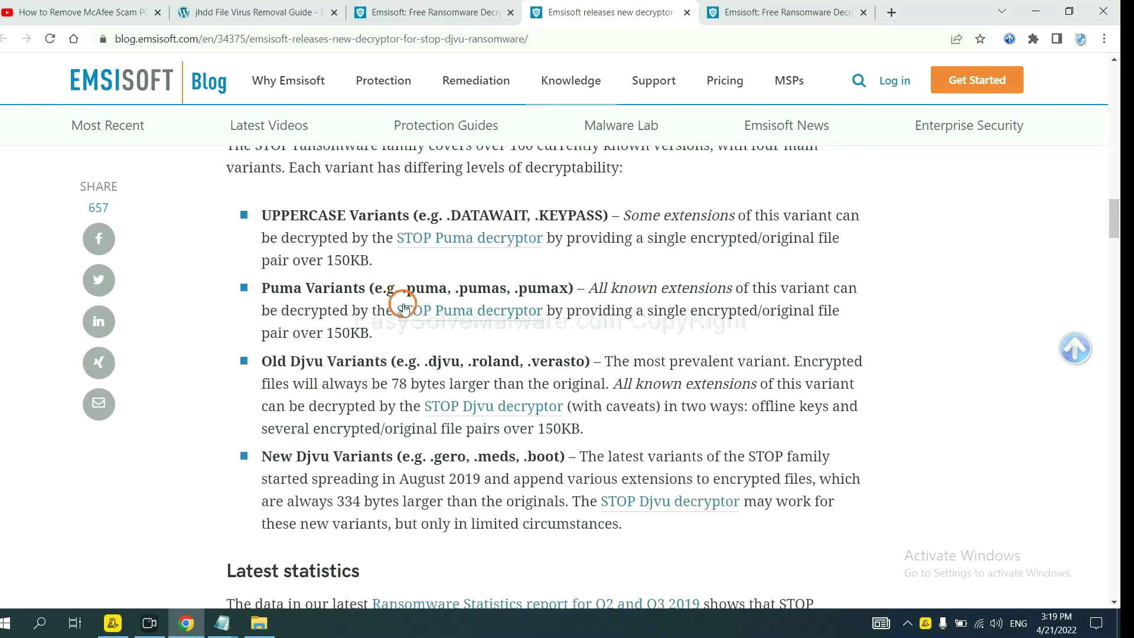
scroll(416, 325, "down", 1)
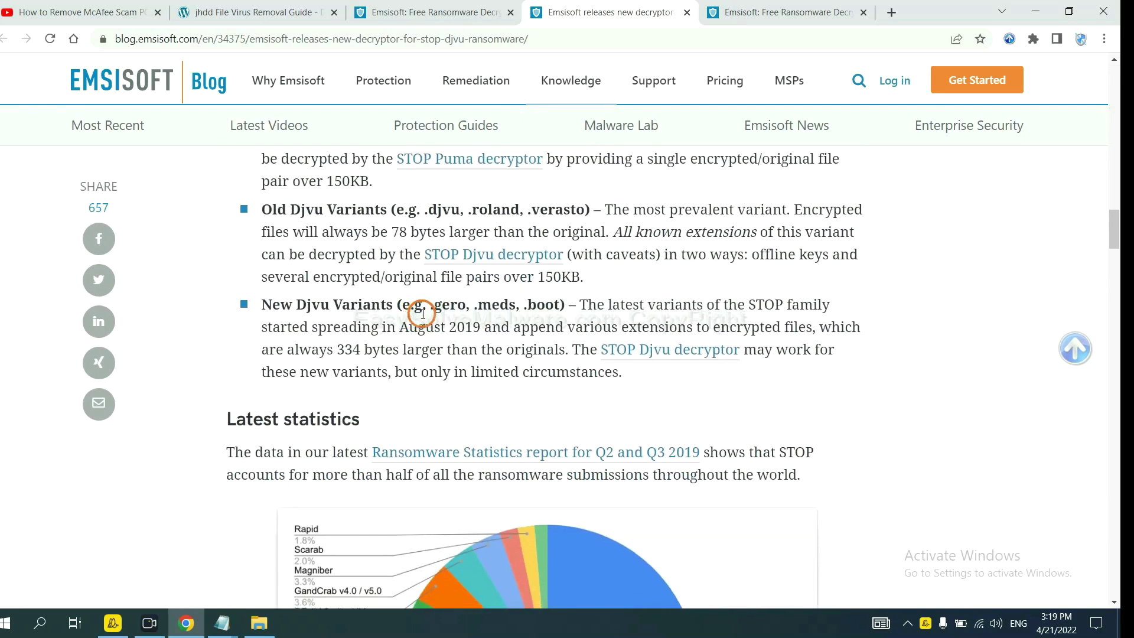
scroll(419, 322, "down", 1)
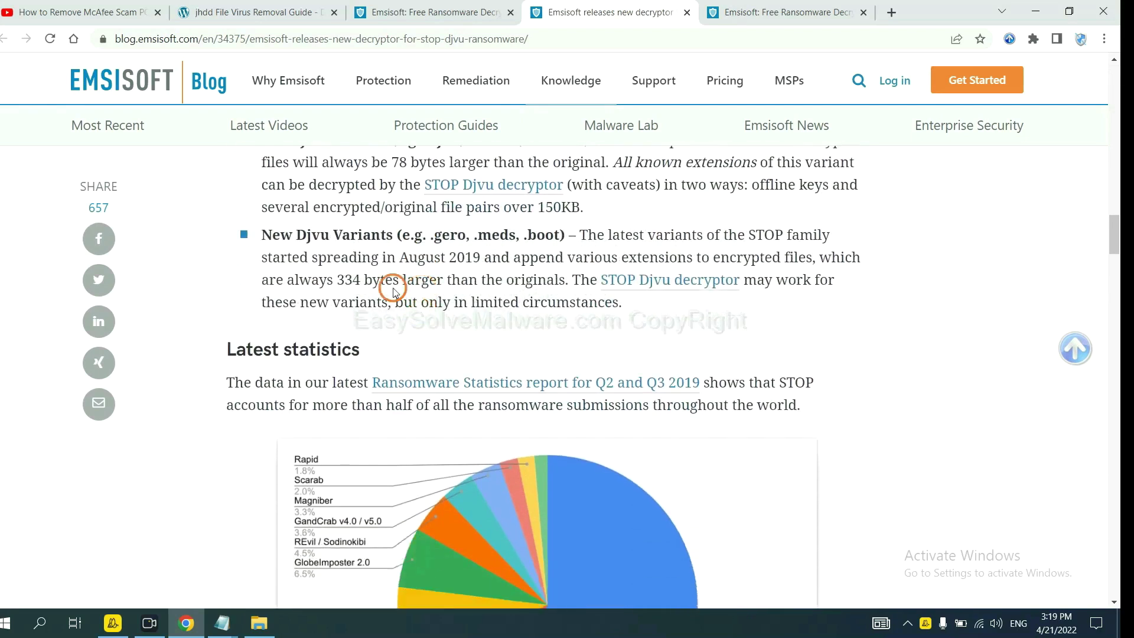
left_click(650, 281)
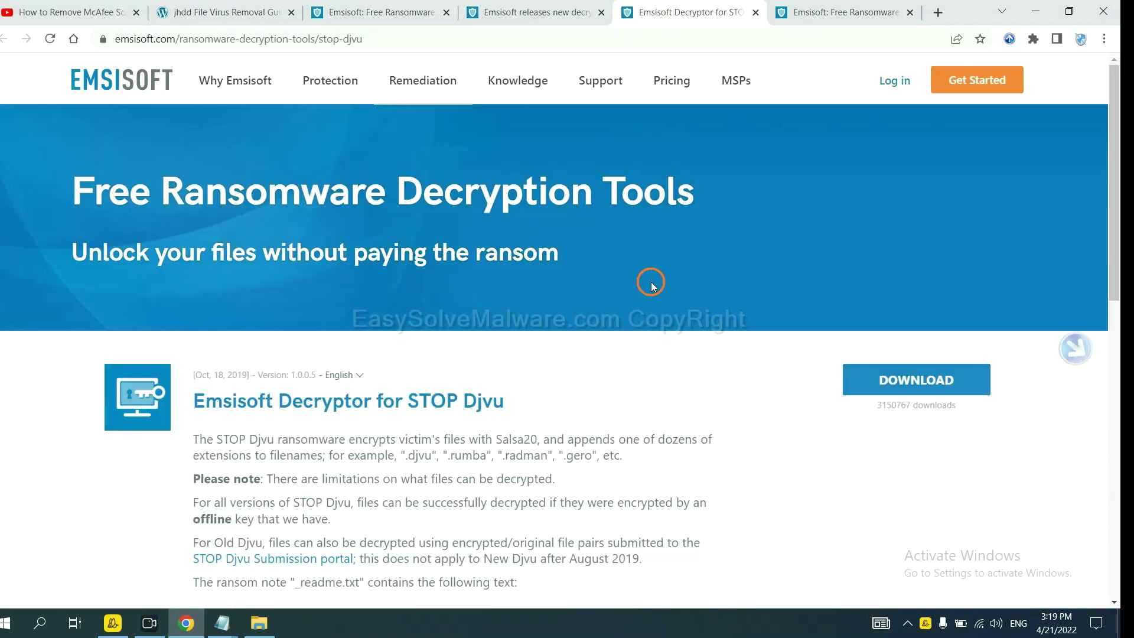
scroll(651, 284, "down", 3)
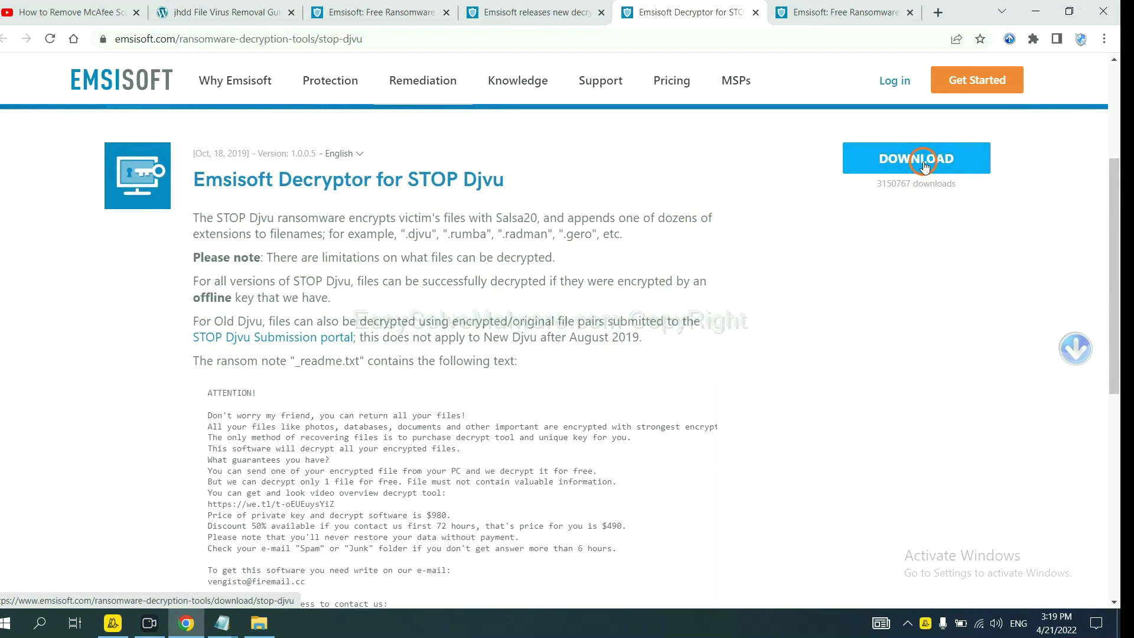
- Open the nomoreransom.org decryption tools page from the removal guide
left_click(227, 11)
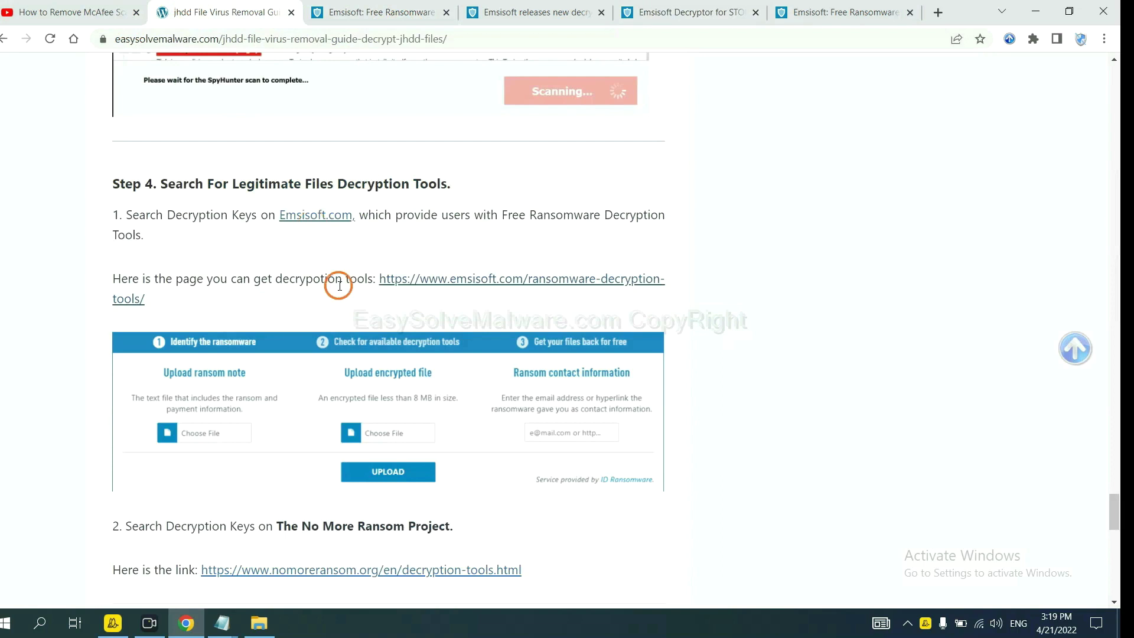
scroll(404, 367, "down", 5)
left_click(413, 200)
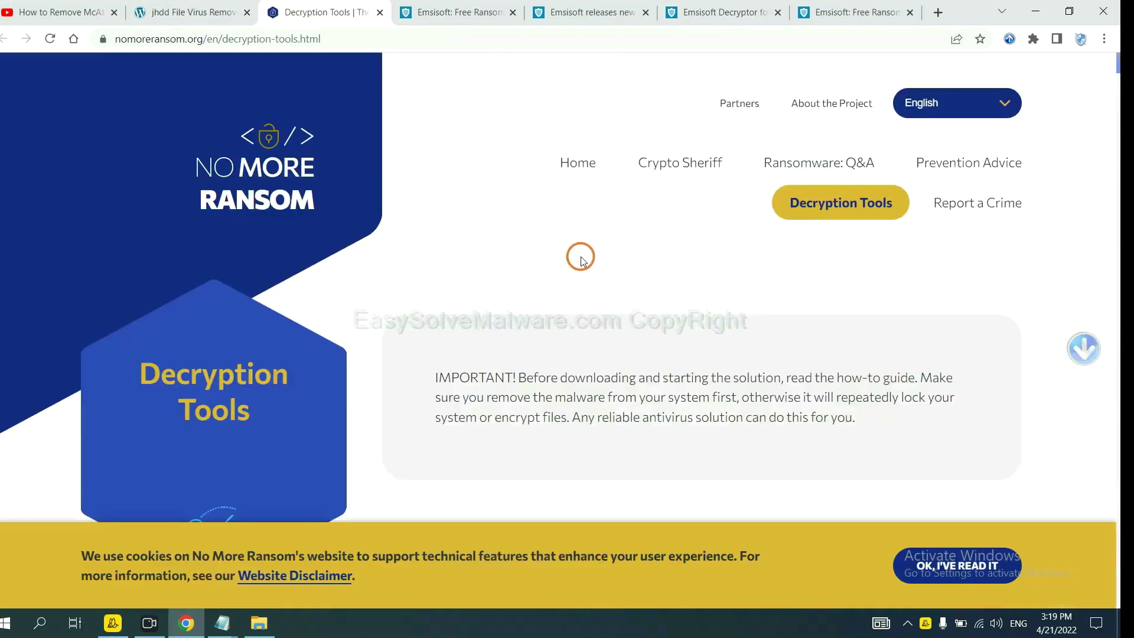
scroll(582, 260, "down", 3)
- Quick-search 'djvu' and expand the djvu Ransom entry with its decryptor download
left_click(562, 344)
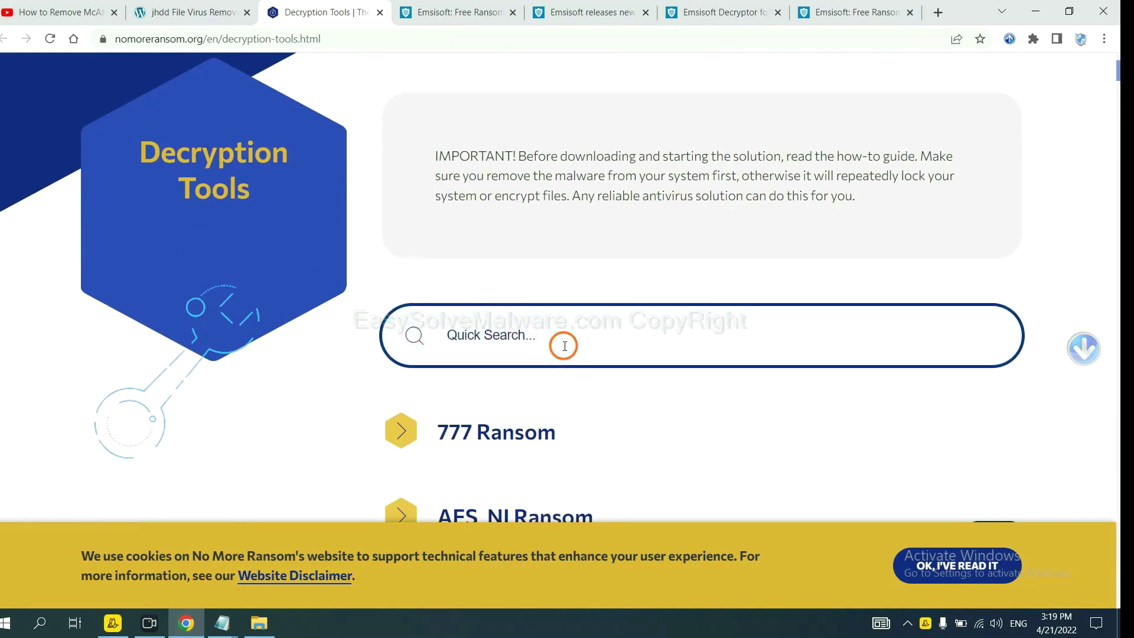
type("djvu")
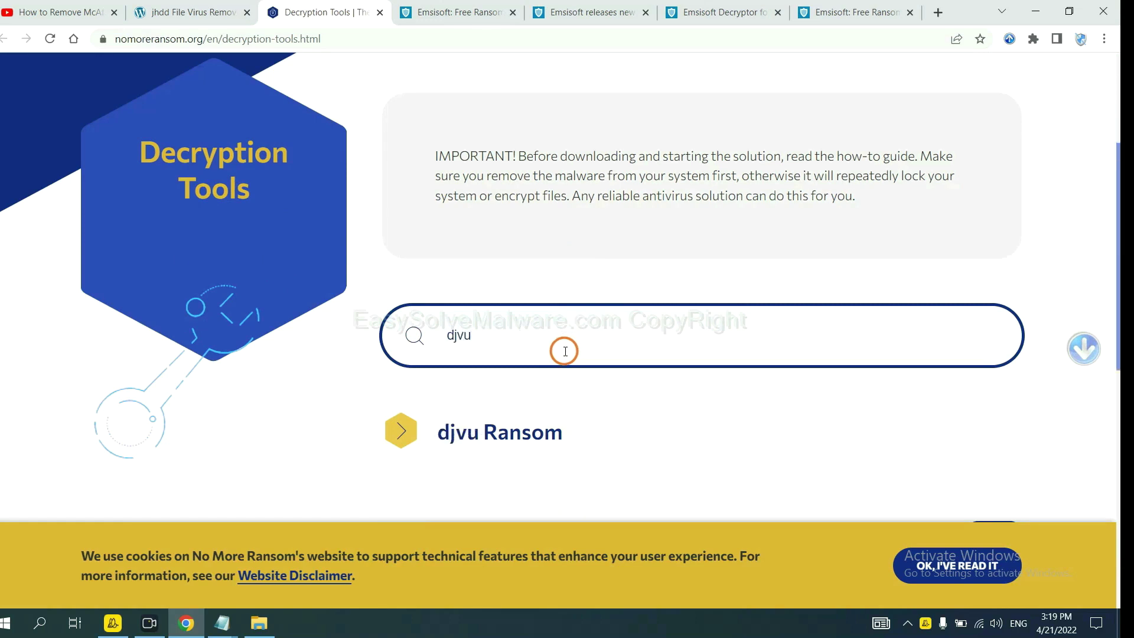
scroll(532, 428, "down", 1)
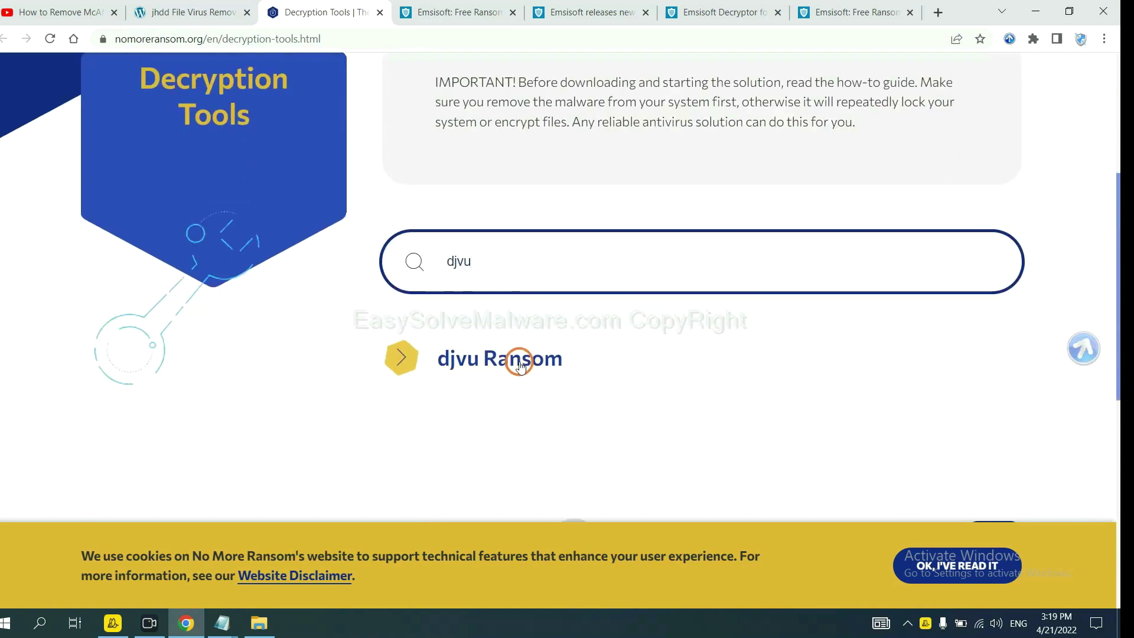
left_click(520, 366)
scroll(609, 390, "down", 2)
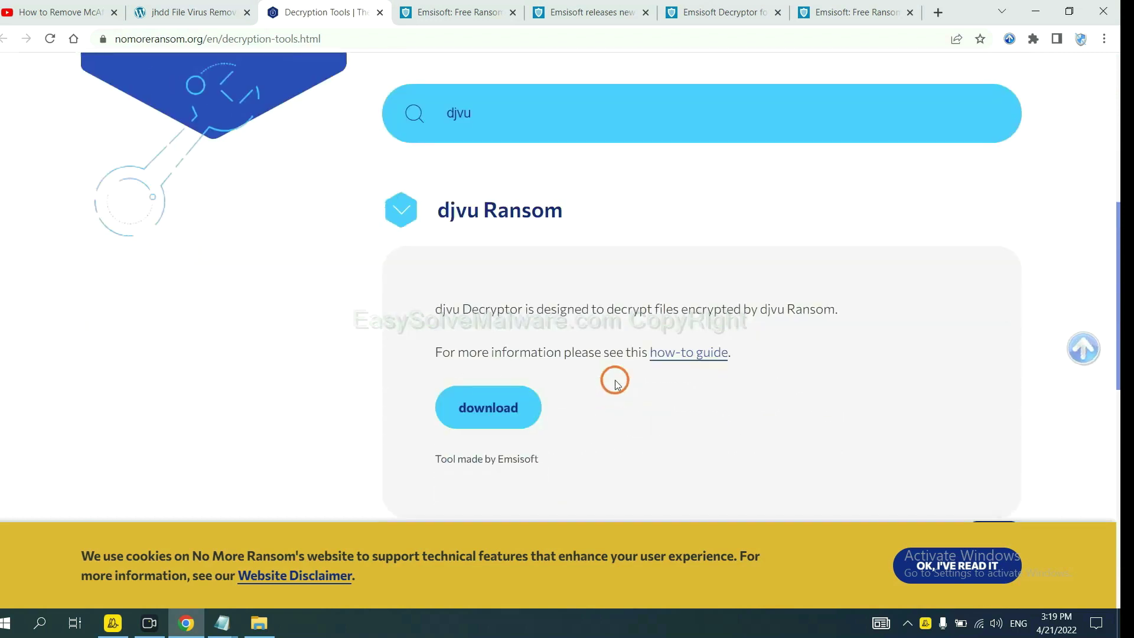